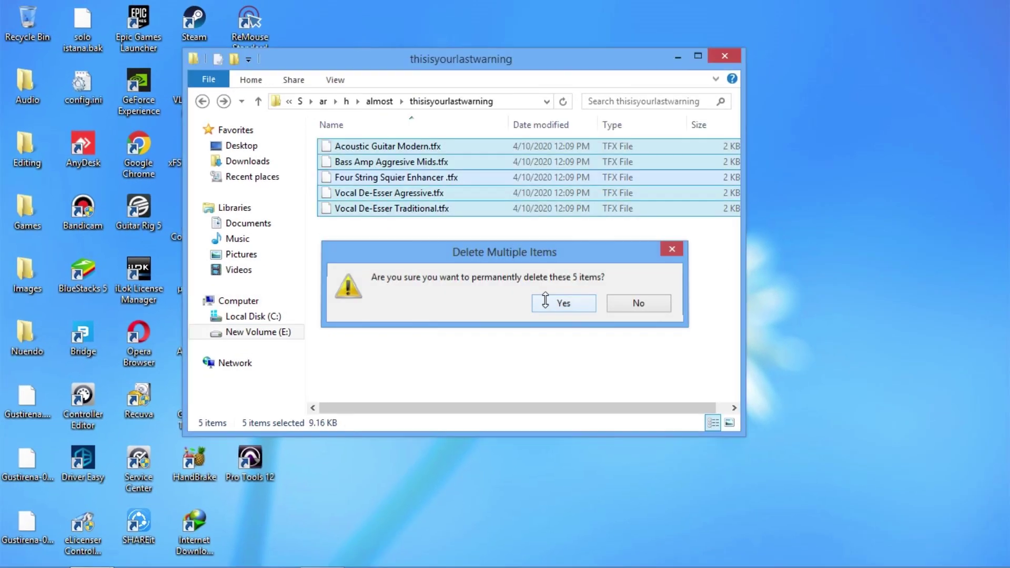
# Step: Try to permanently delete the five selected files, skipping or cancelling the too-long-path items
pyautogui.click(545, 302)
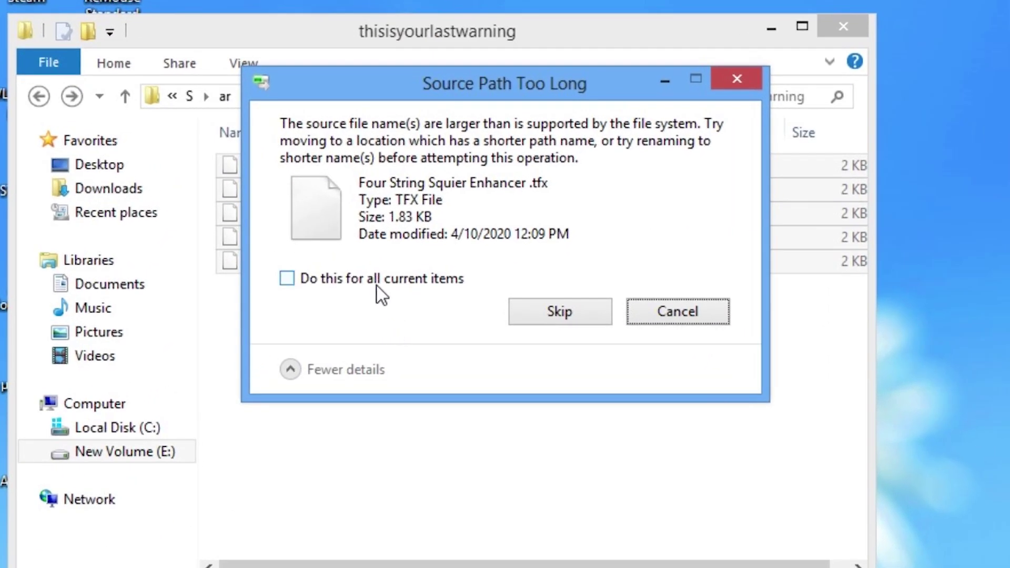
pyautogui.click(376, 286)
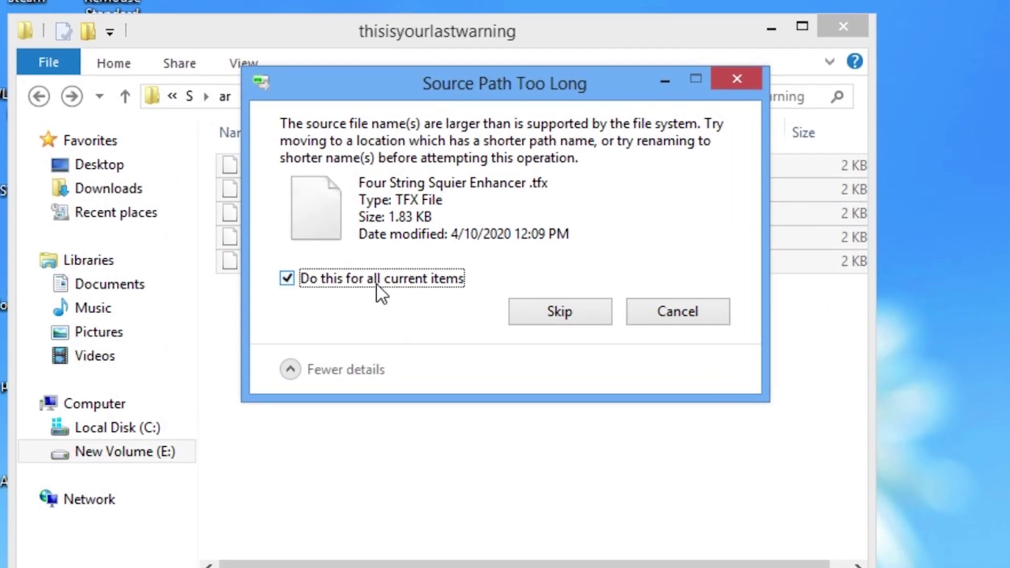
pyautogui.click(339, 286)
pyautogui.click(412, 285)
pyautogui.click(546, 315)
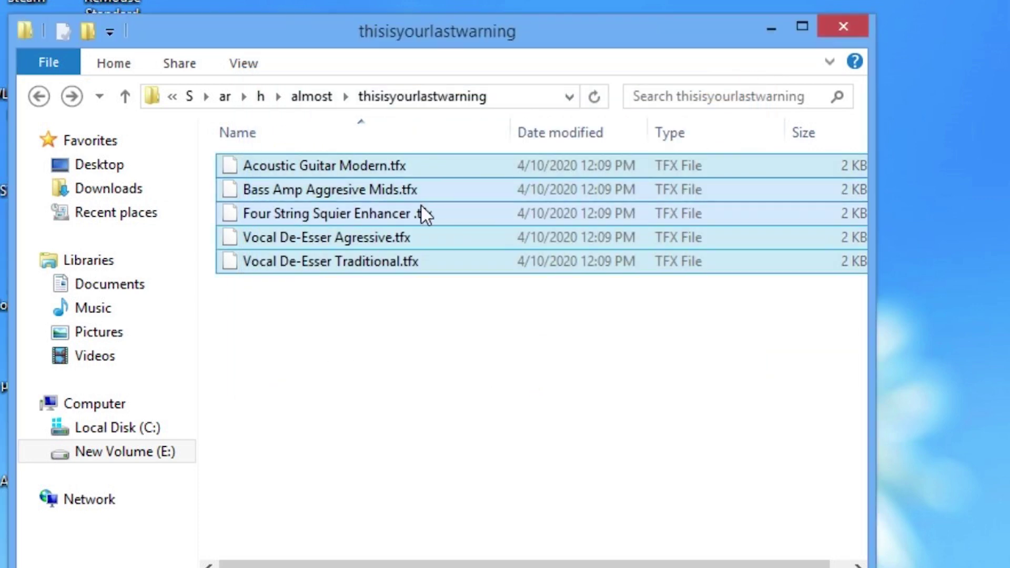
pyautogui.rightClick(421, 206)
pyautogui.click(500, 378)
pyautogui.click(592, 409)
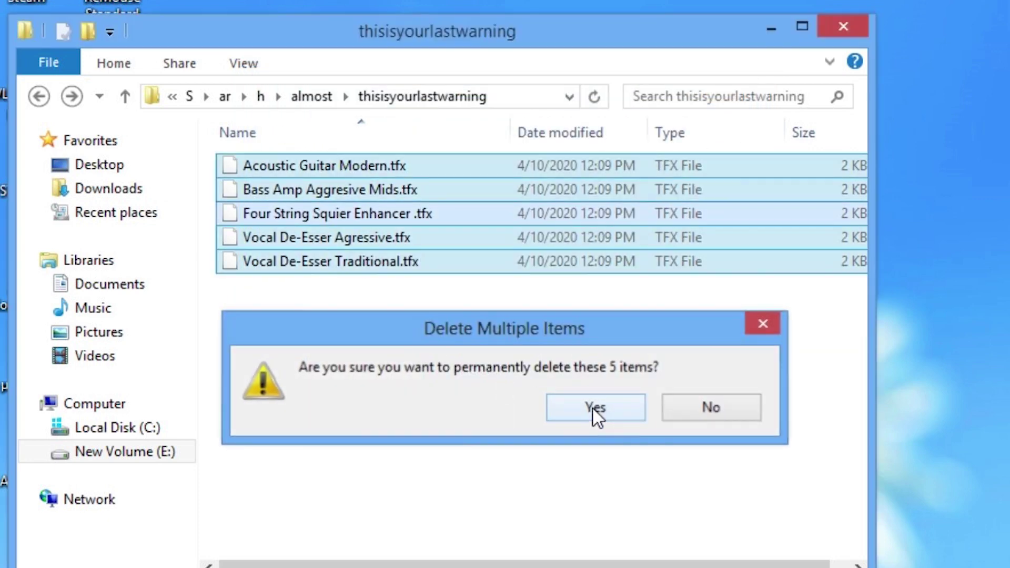
pyautogui.click(701, 319)
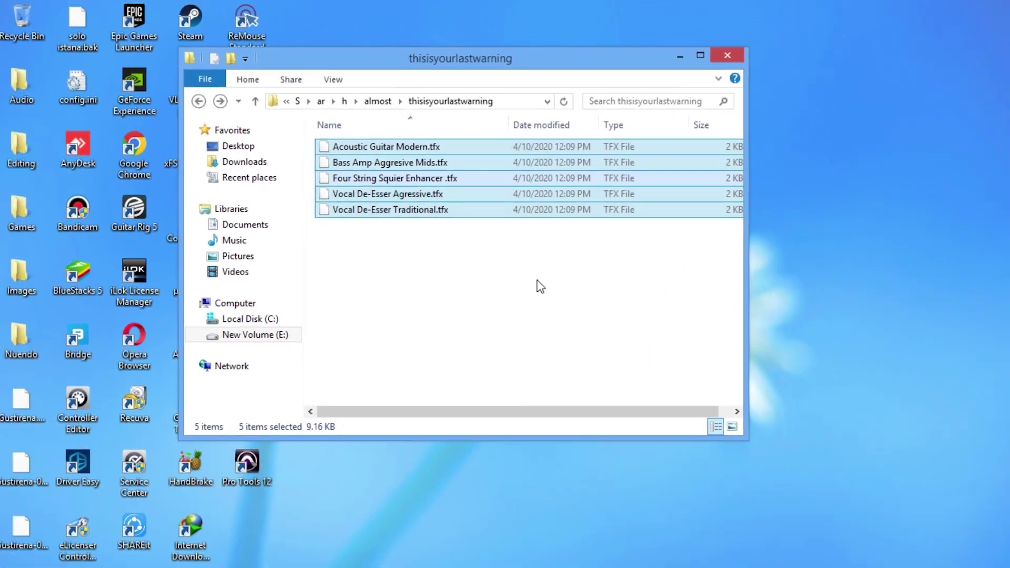
pyautogui.click(536, 283)
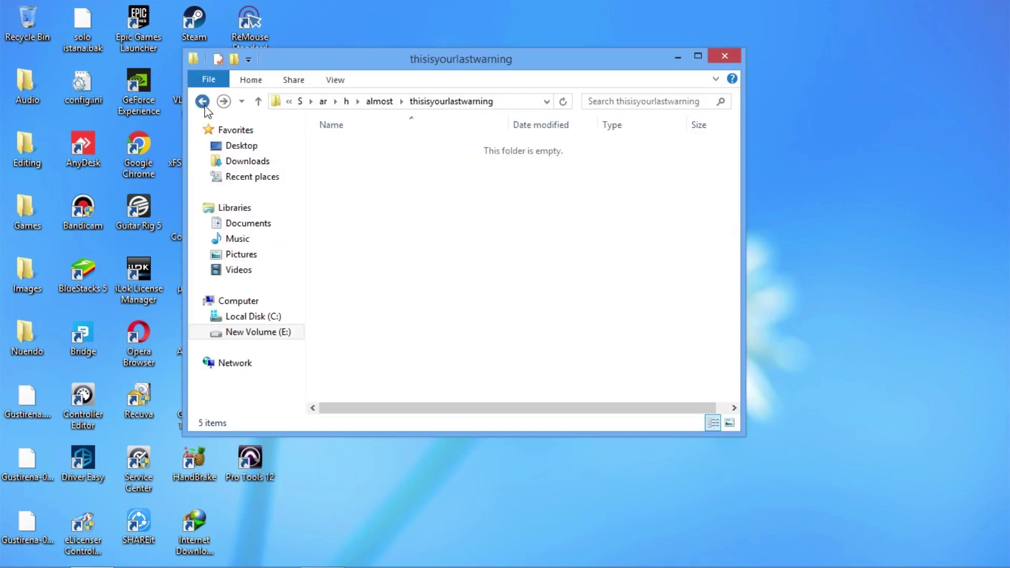
# Step: Navigate back up through the nested folders to the Secret folder
pyautogui.click(202, 102)
pyautogui.click(203, 103)
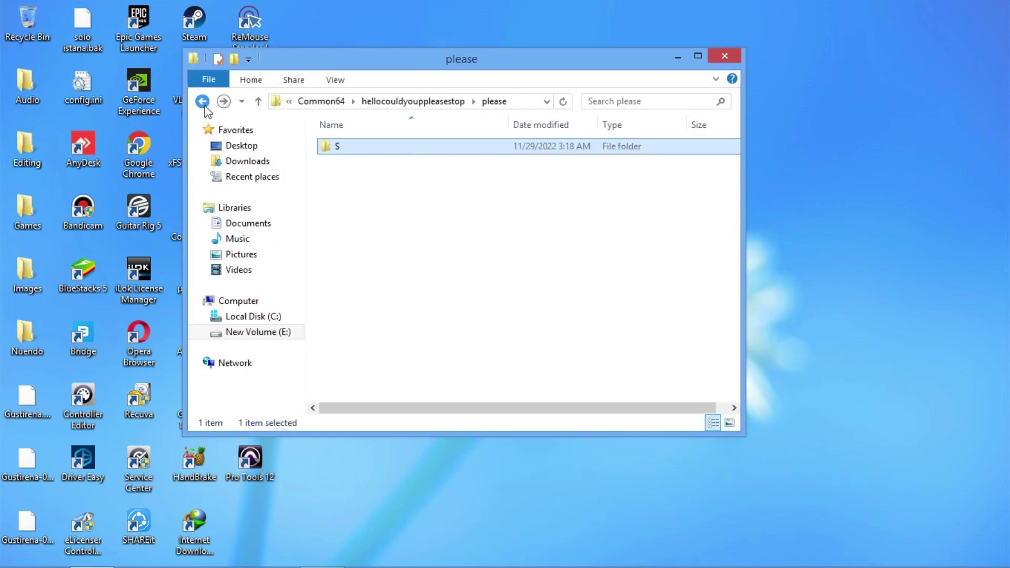
pyautogui.click(203, 103)
pyautogui.click(203, 102)
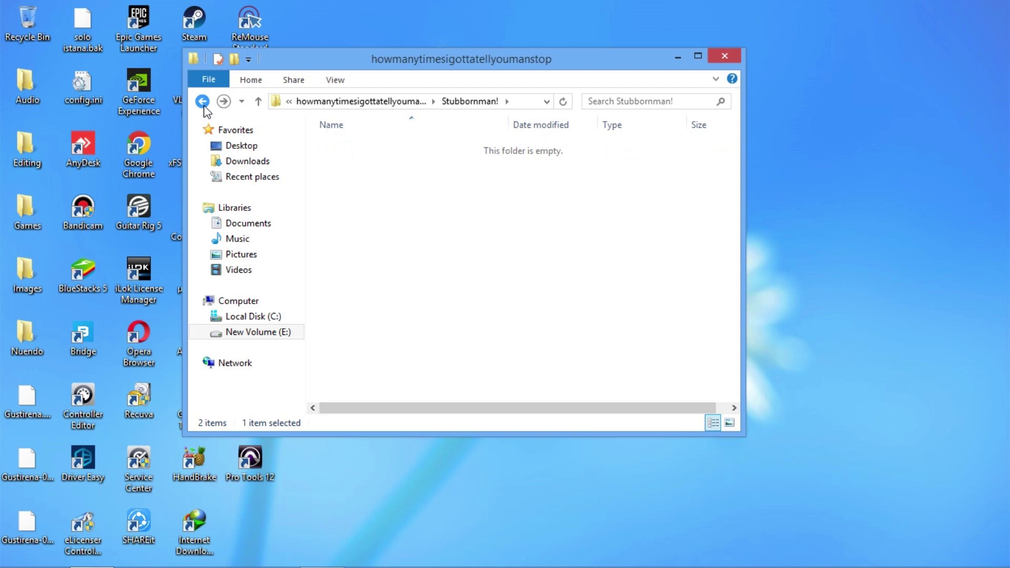
pyautogui.click(203, 103)
pyautogui.click(203, 102)
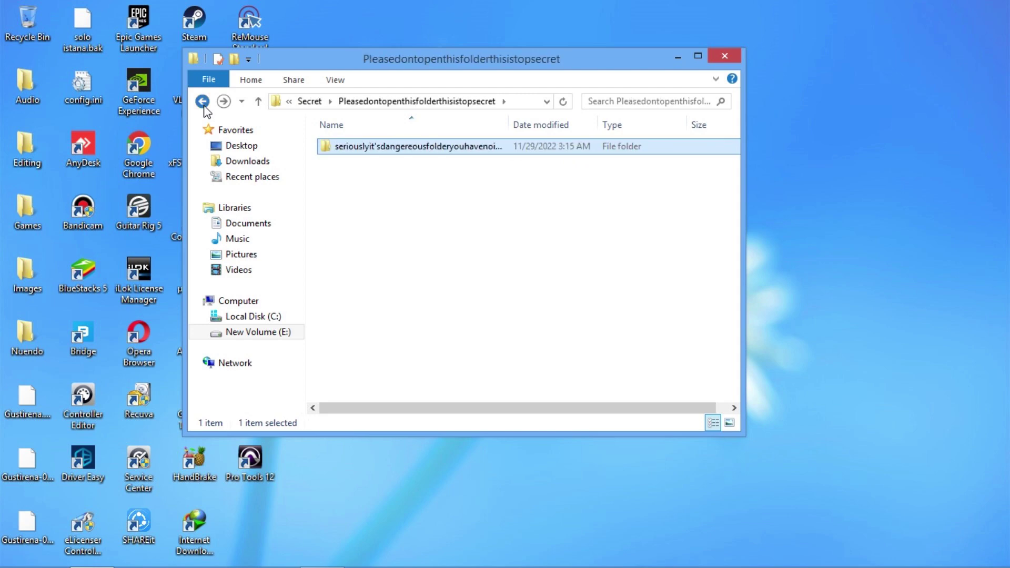
# Step: Cut the Pleasedontopenthisfolderthisistopsecret folder and go to New Volume (E:)
pyautogui.rightClick(399, 150)
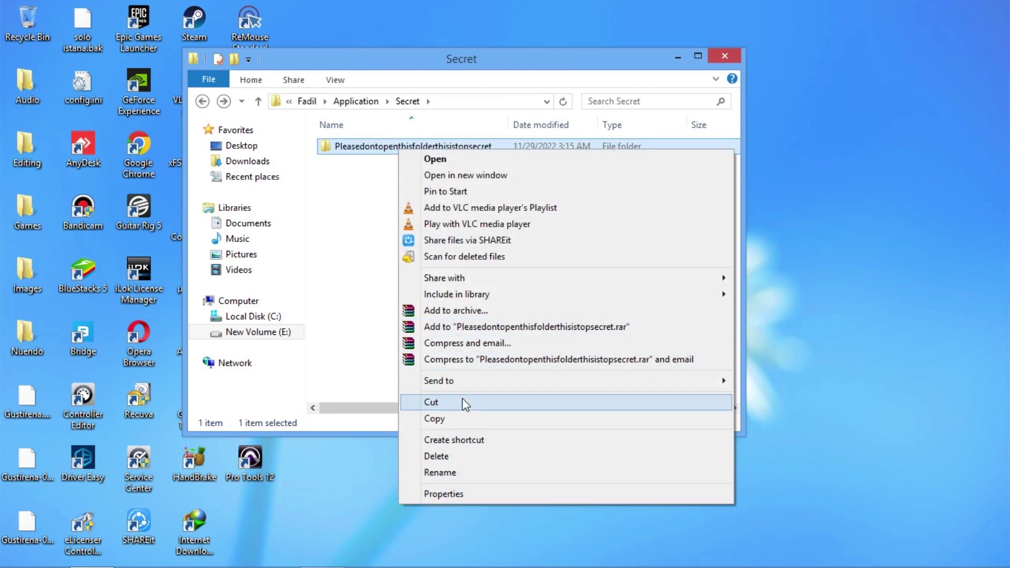
pyautogui.click(462, 405)
pyautogui.click(253, 333)
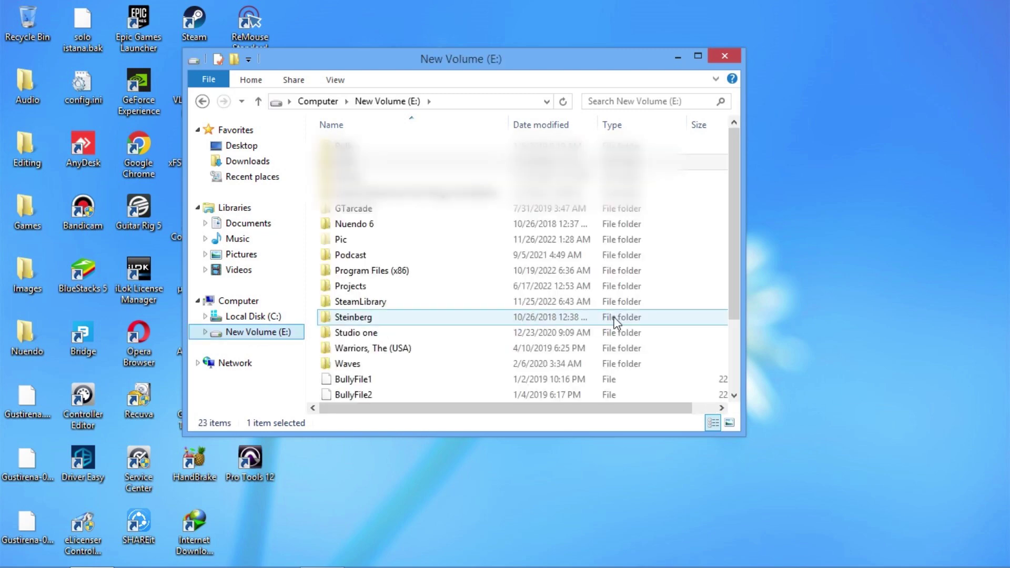
# Step: Paste the cut Pleasedontopenthisfolderthisistopsecret folder into the E: drive root
pyautogui.click(316, 349)
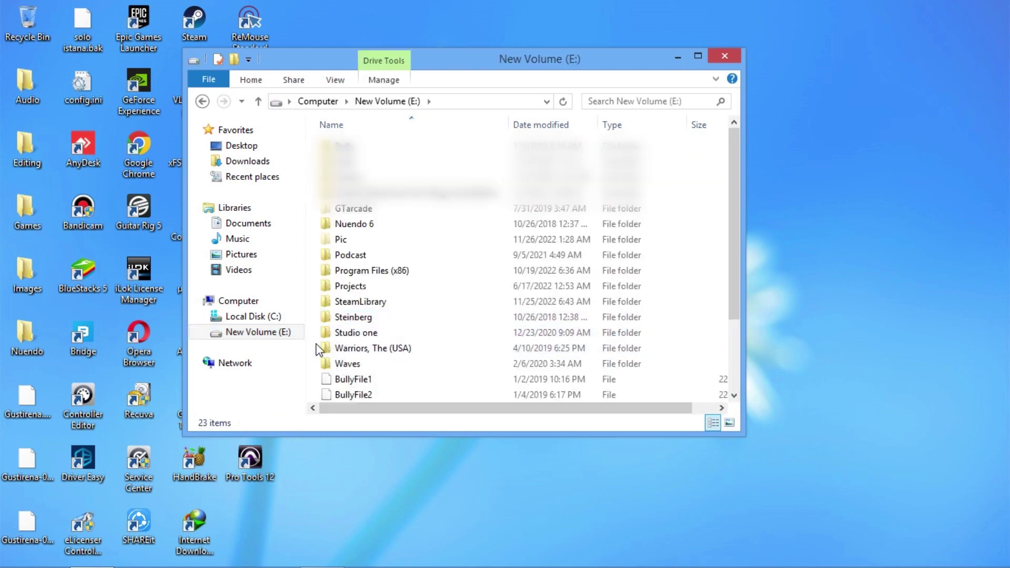
pyautogui.hotkey('ctrl', 'v')
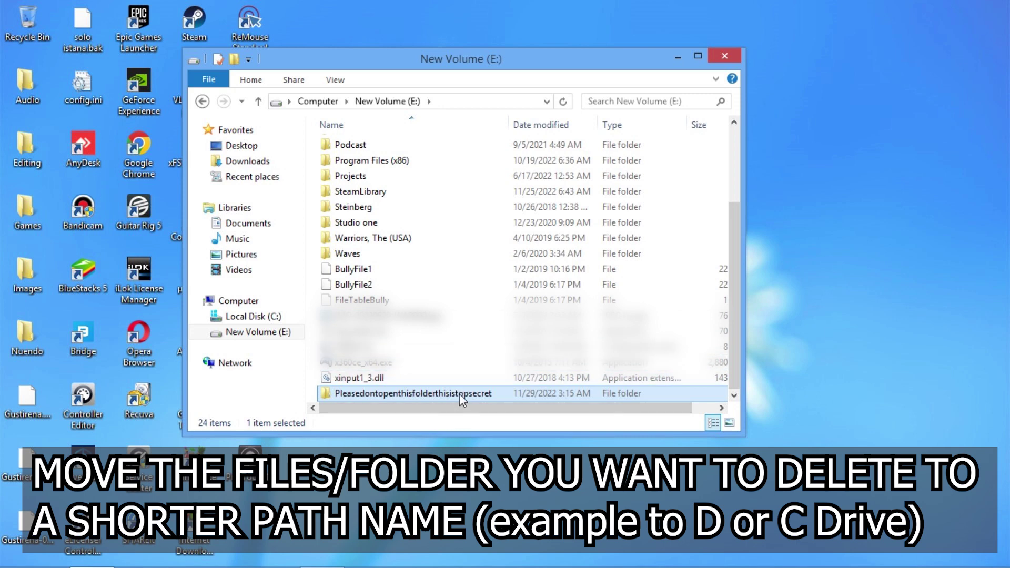
pyautogui.press('F2')
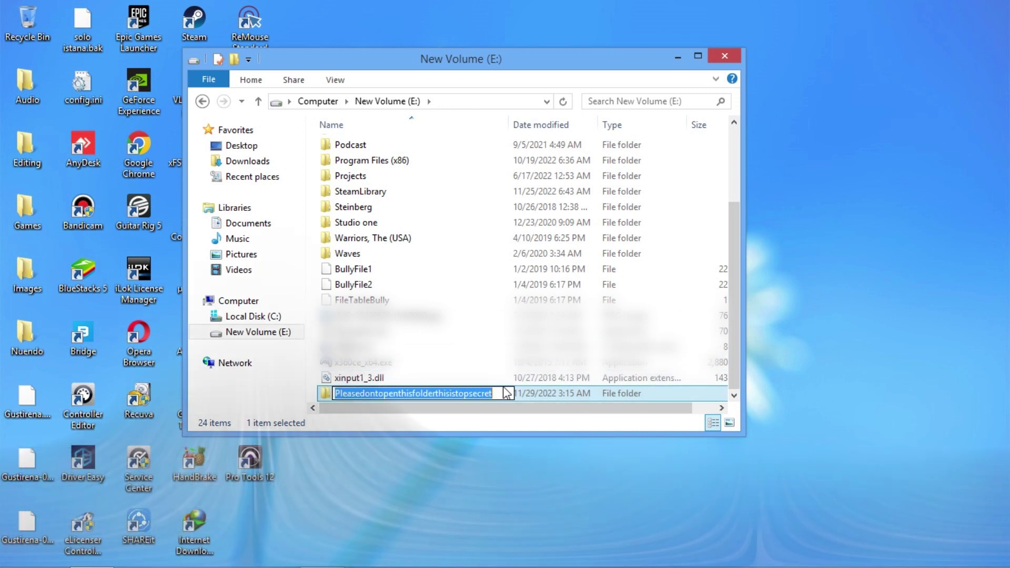
# Step: Permanently delete the long-named folder on E:, skipping all items whose paths are too long
pyautogui.press('Return')
pyautogui.rightClick(370, 293)
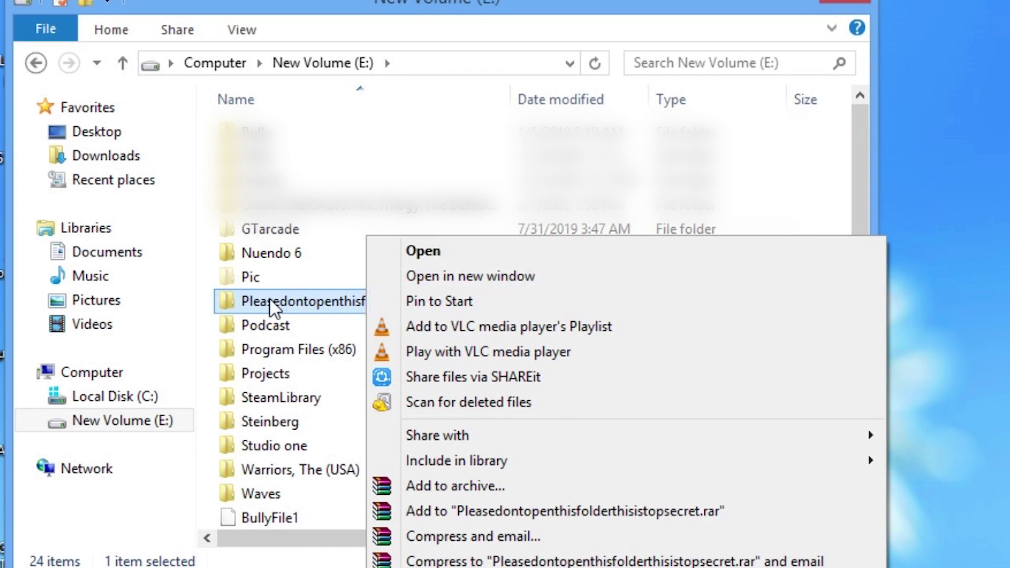
pyautogui.press('Delete')
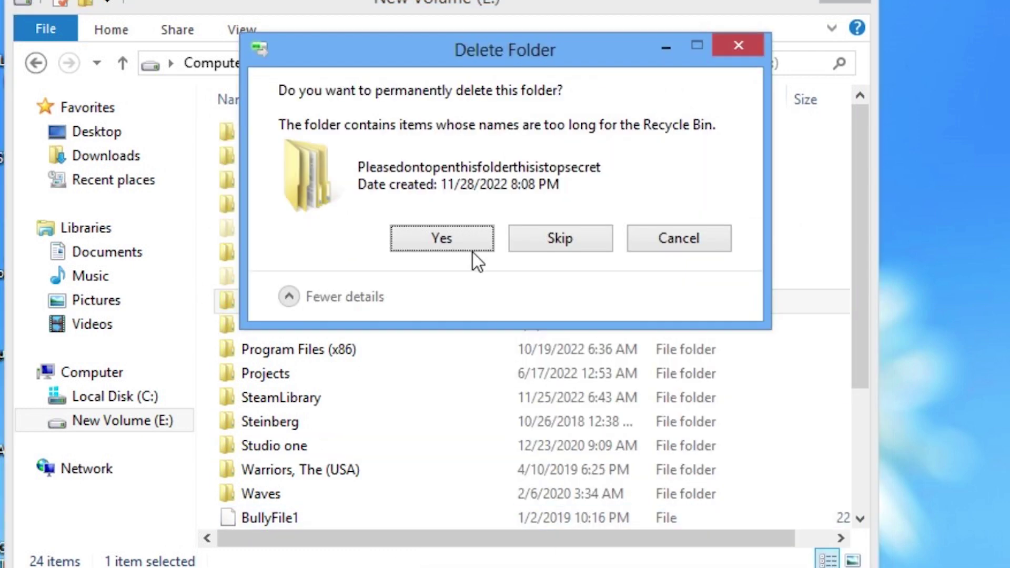
pyautogui.click(467, 239)
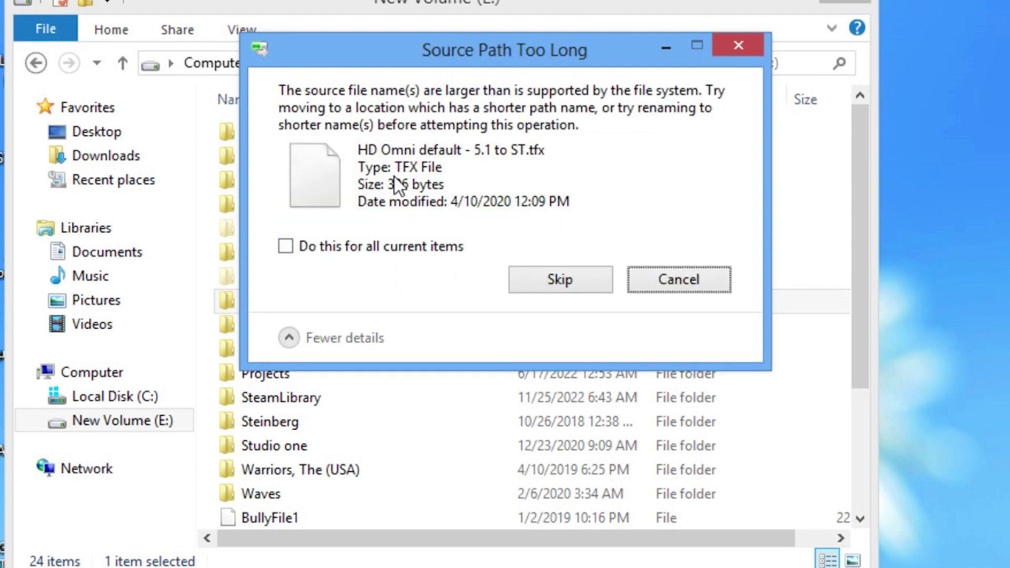
pyautogui.click(532, 277)
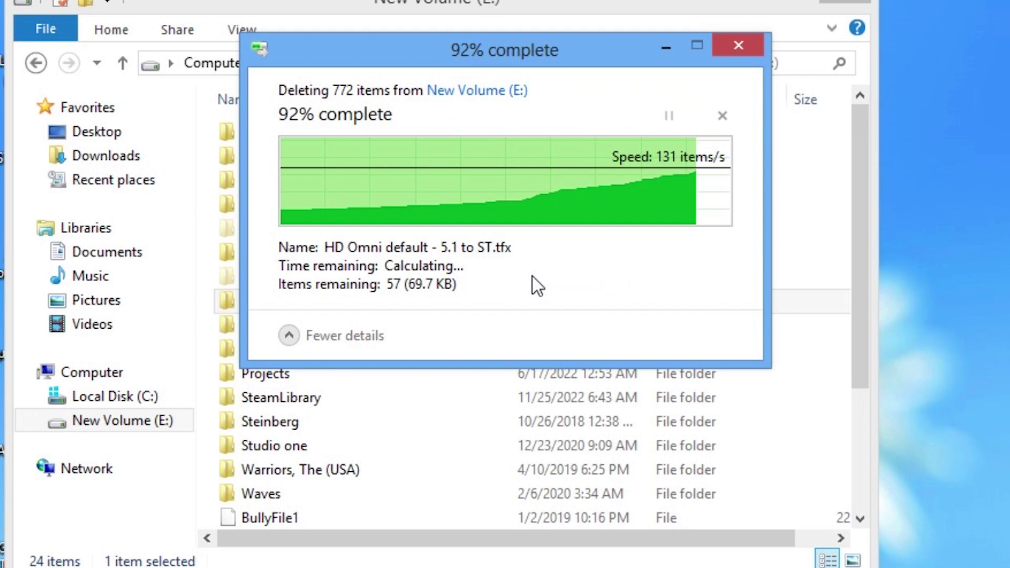
pyautogui.click(390, 248)
pyautogui.click(553, 278)
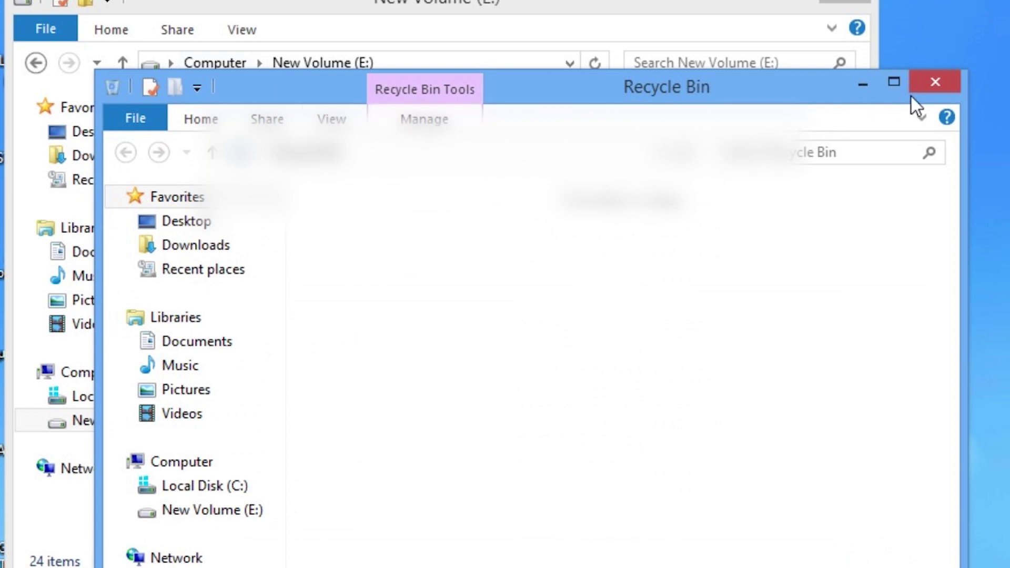
# Step: Check what remains inside the long-named folder, then rename it to 'ah'
pyautogui.click(944, 90)
pyautogui.doubleClick(347, 300)
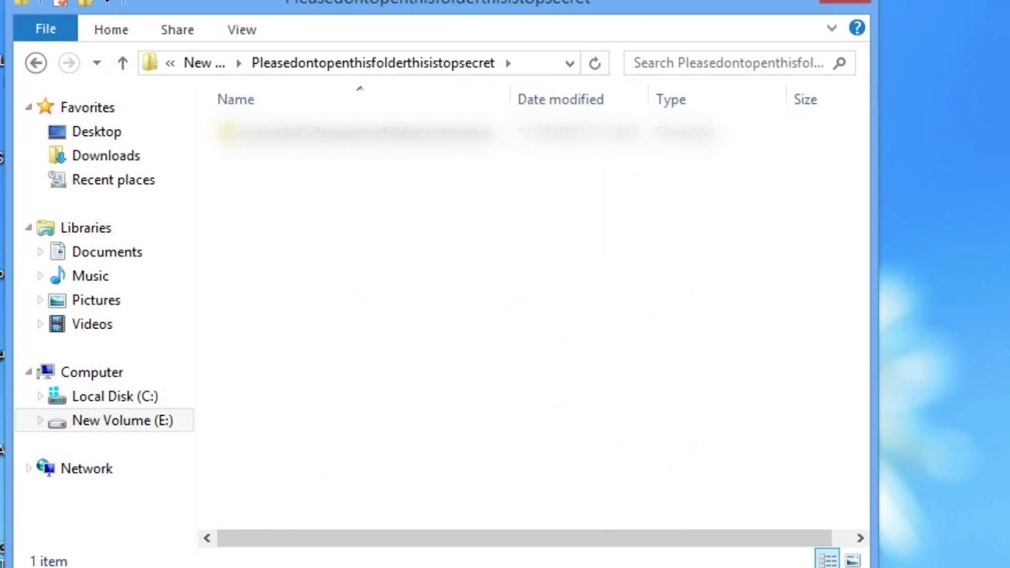
pyautogui.click(36, 62)
pyautogui.rightClick(386, 304)
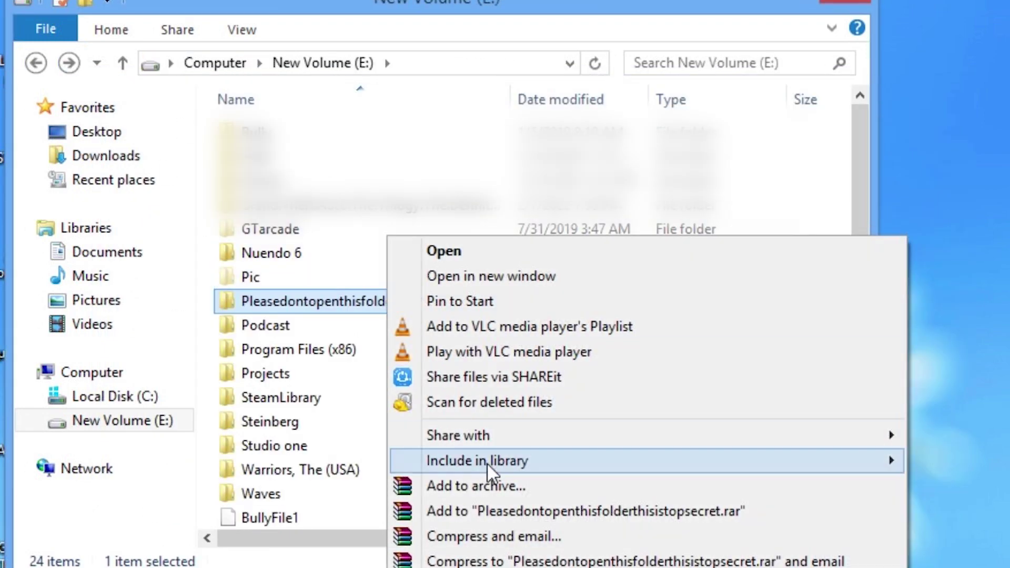
pyautogui.press('m')
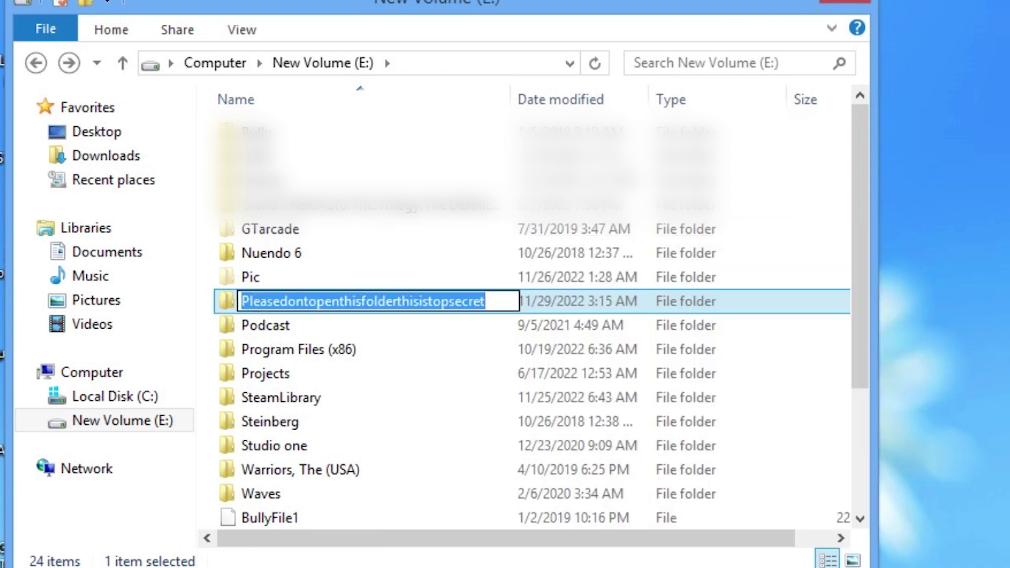
pyautogui.write('ah')
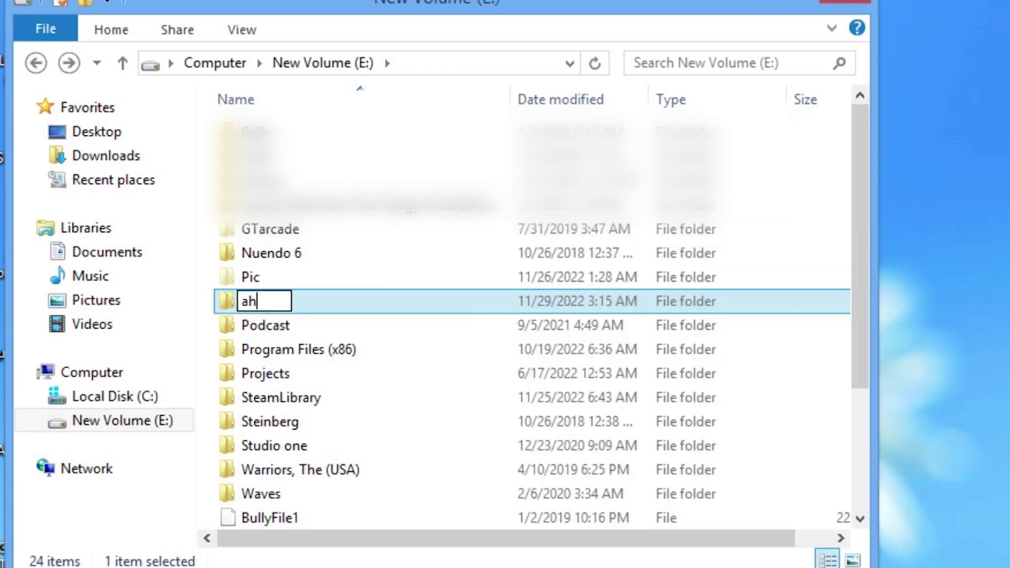
pyautogui.press('Return')
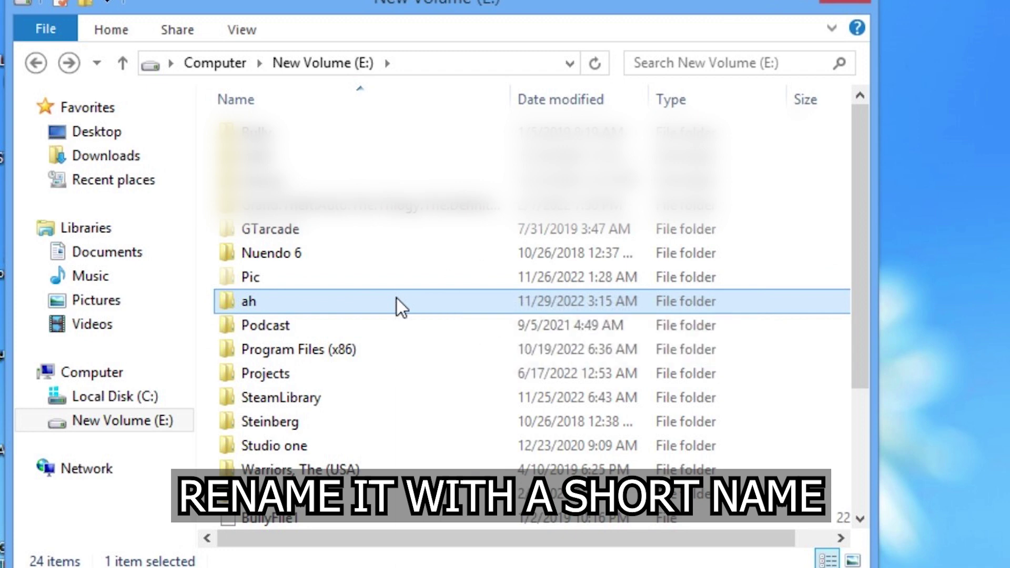
# Step: Permanently delete the 'ah' folder from New Volume (E:)
pyautogui.rightClick(396, 298)
pyautogui.press('d')
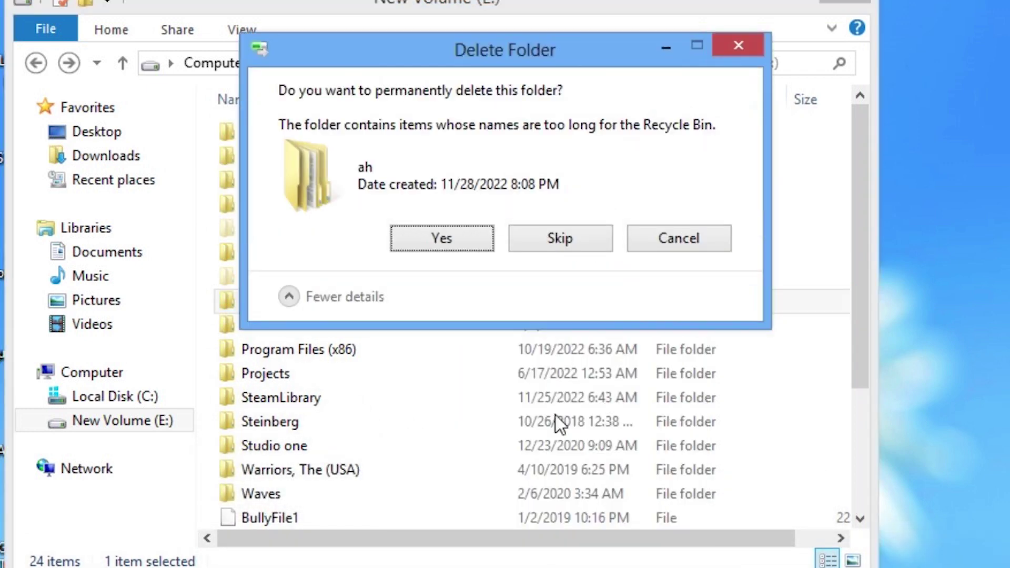
pyautogui.click(463, 242)
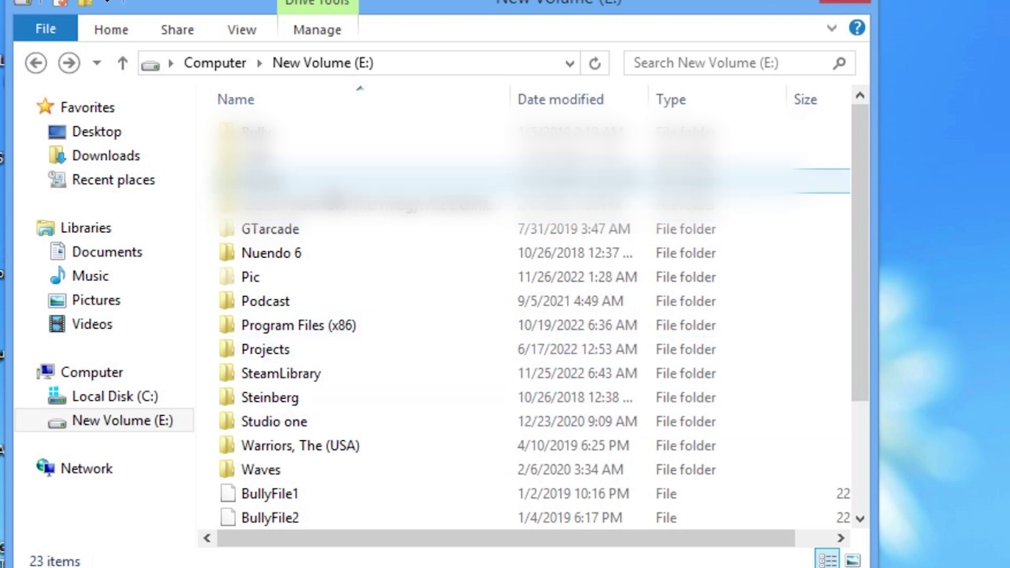
# Step: Check that the Recycle Bin is empty
pyautogui.click(331, 180)
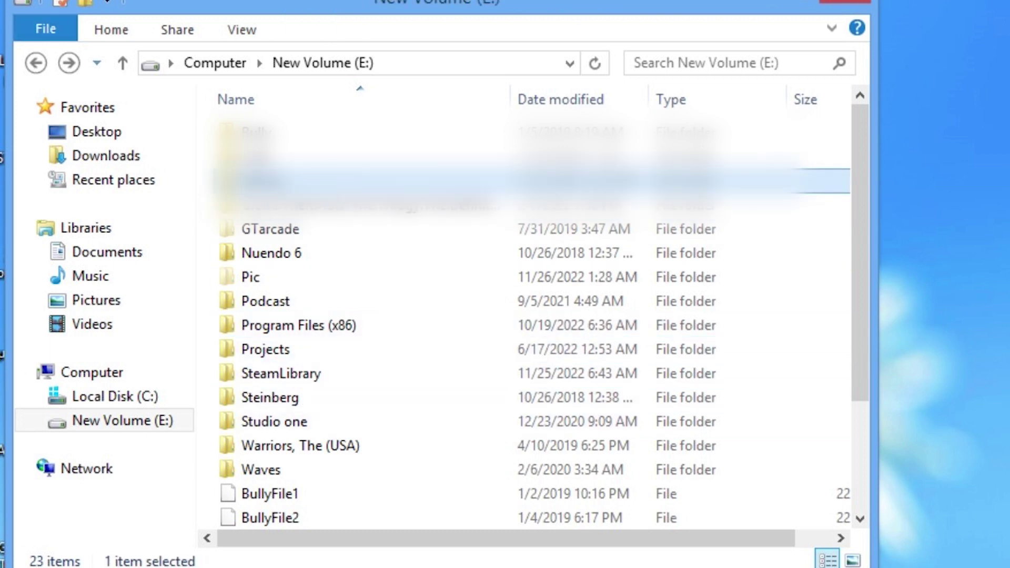
pyautogui.doubleClick(7, 48)
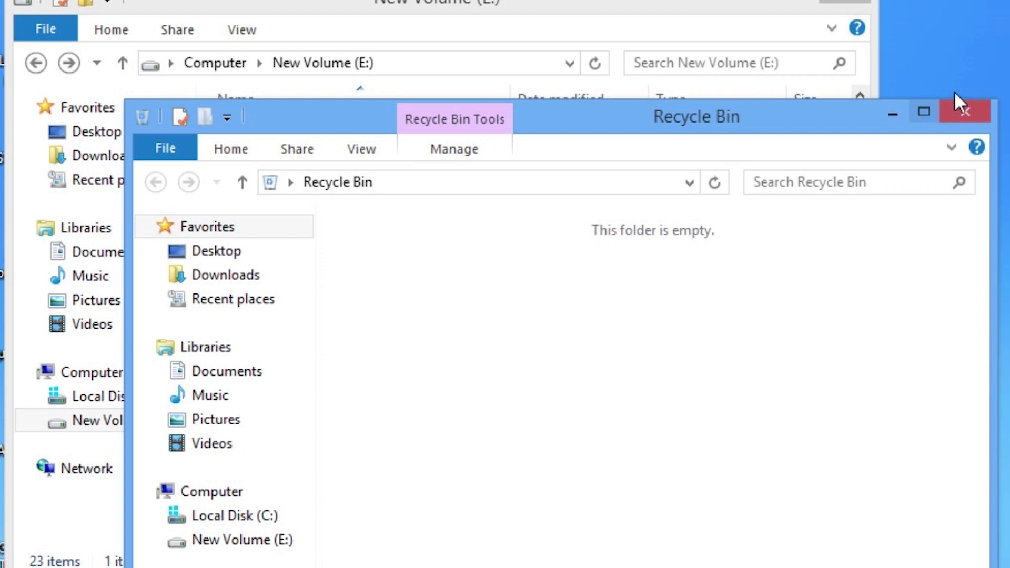
pyautogui.click(965, 111)
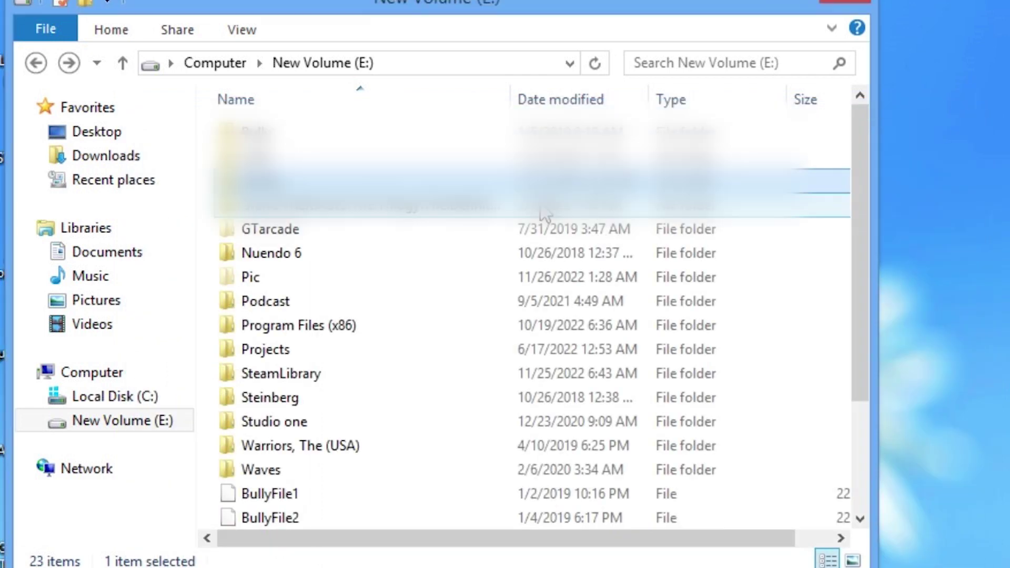